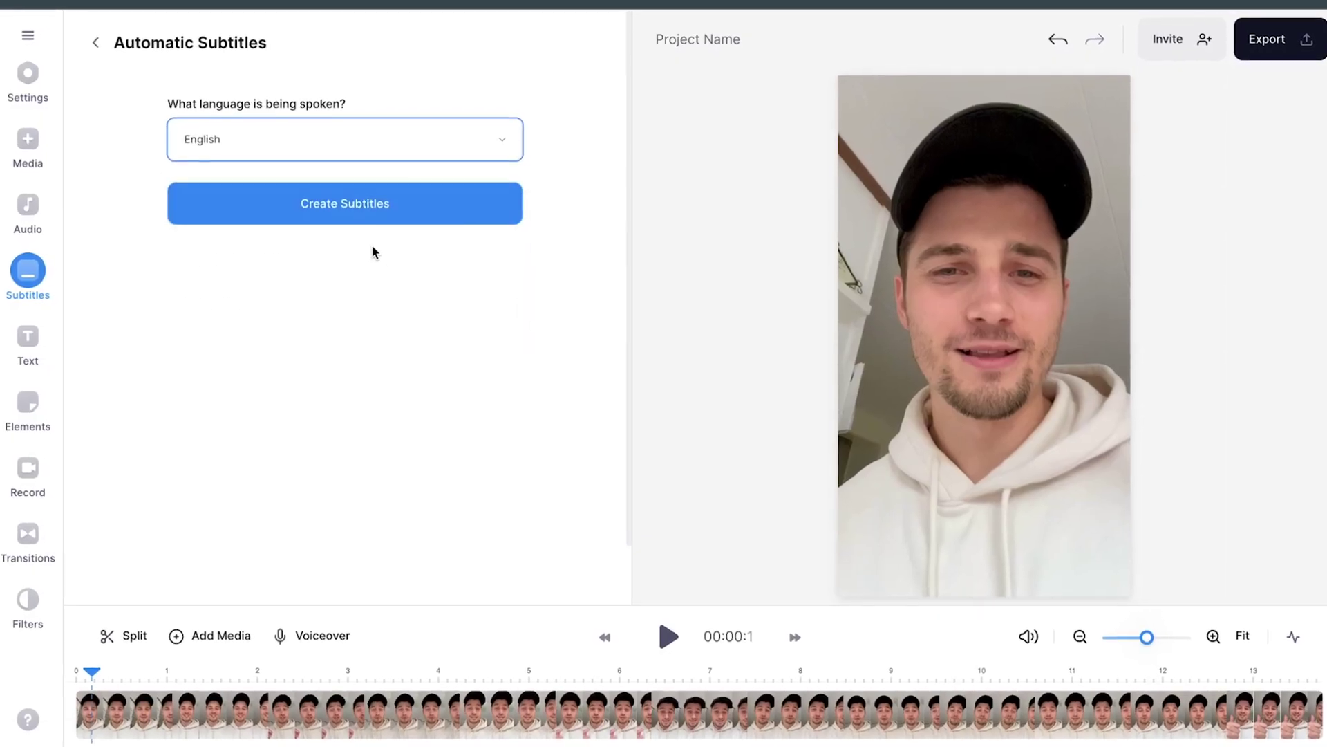
Generate English auto-subtitles and give them a background effect
left_click(415, 217)
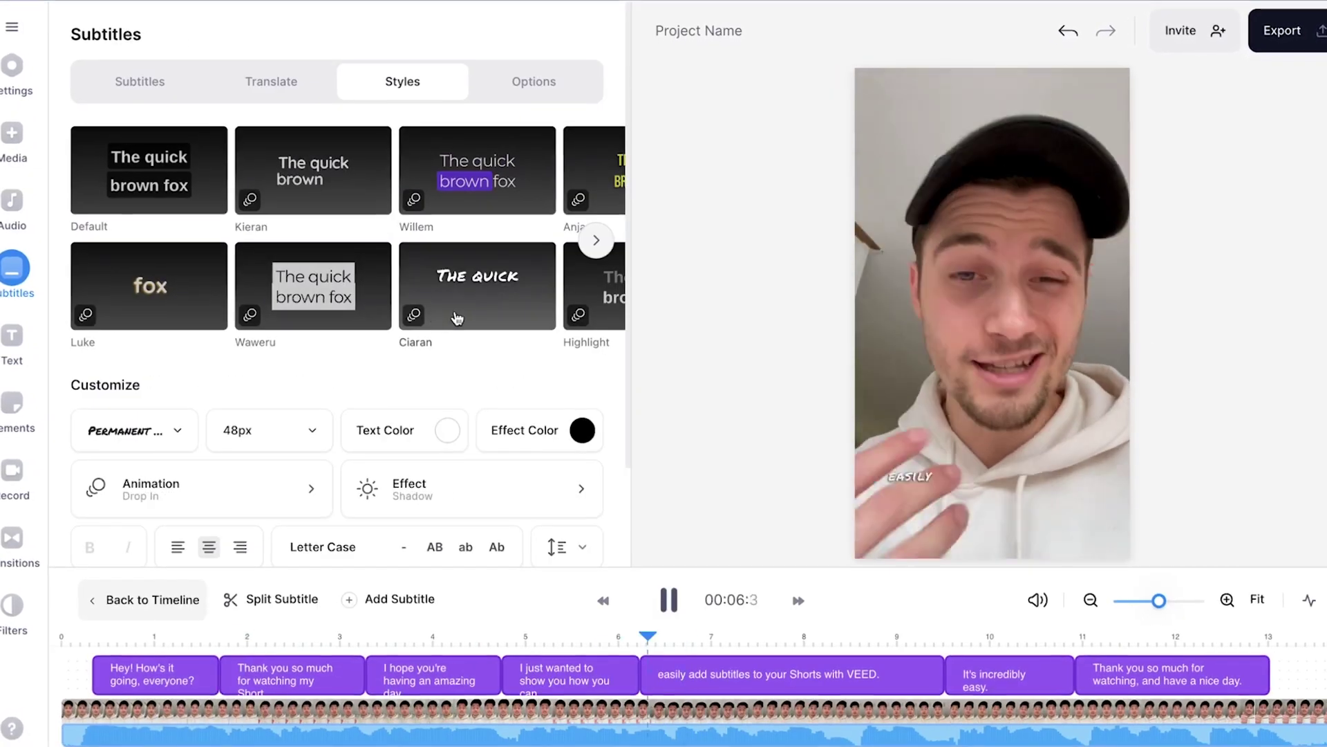
left_click(132, 430)
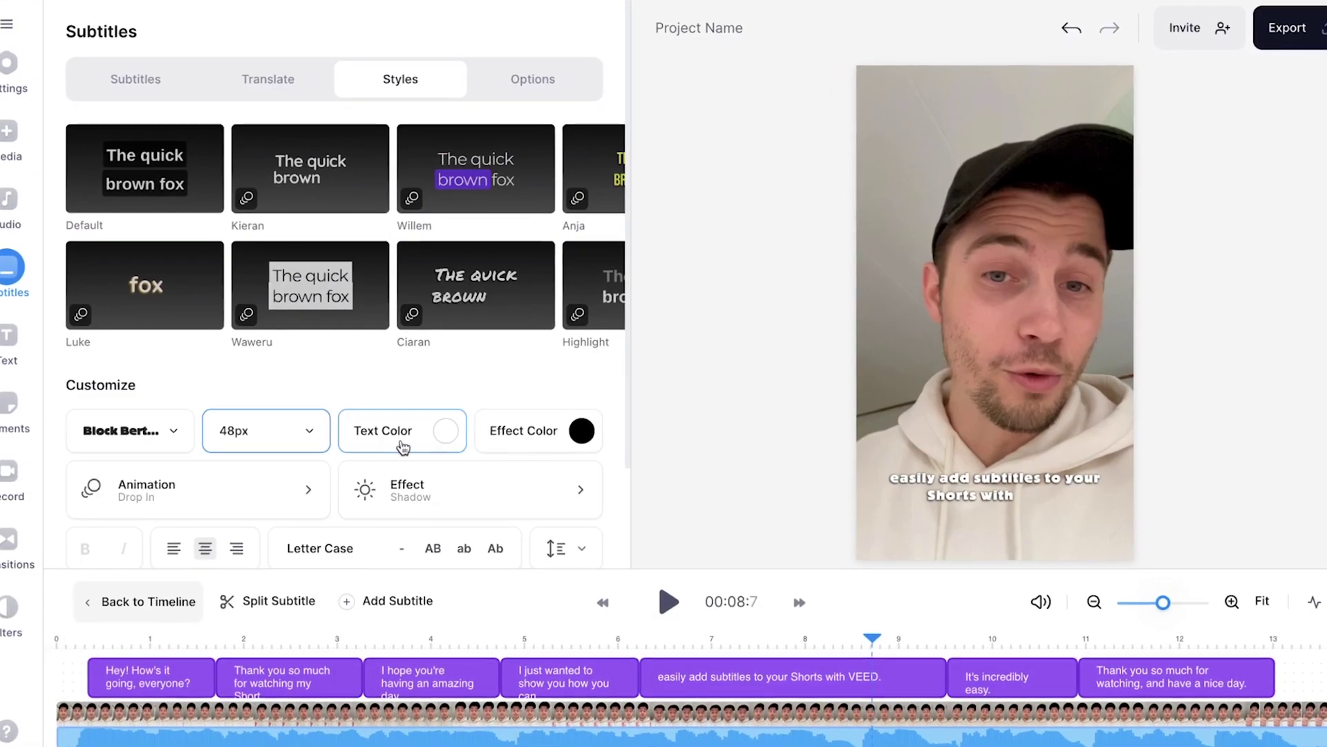
left_click(470, 489)
left_click(509, 225)
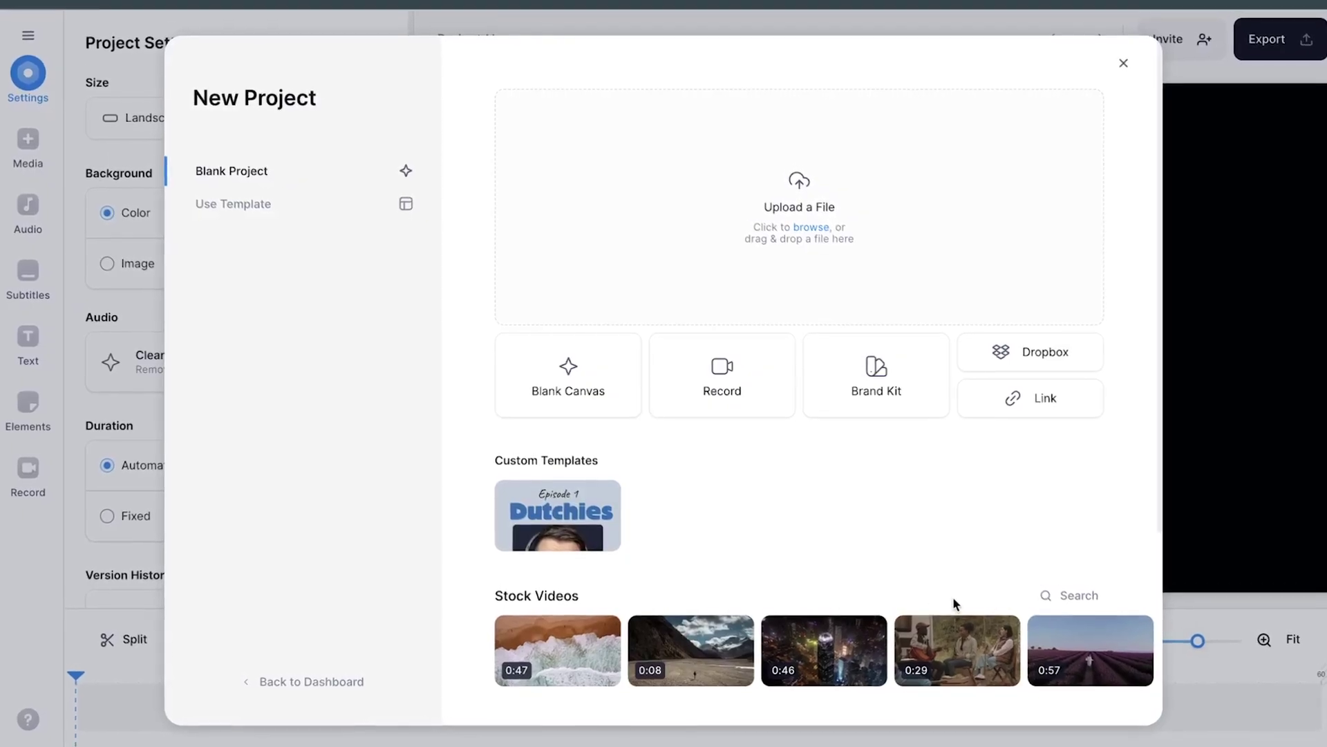
Upload the talking-head video from the computer into the editor
left_click(912, 197)
scroll(919, 221, "down", 5)
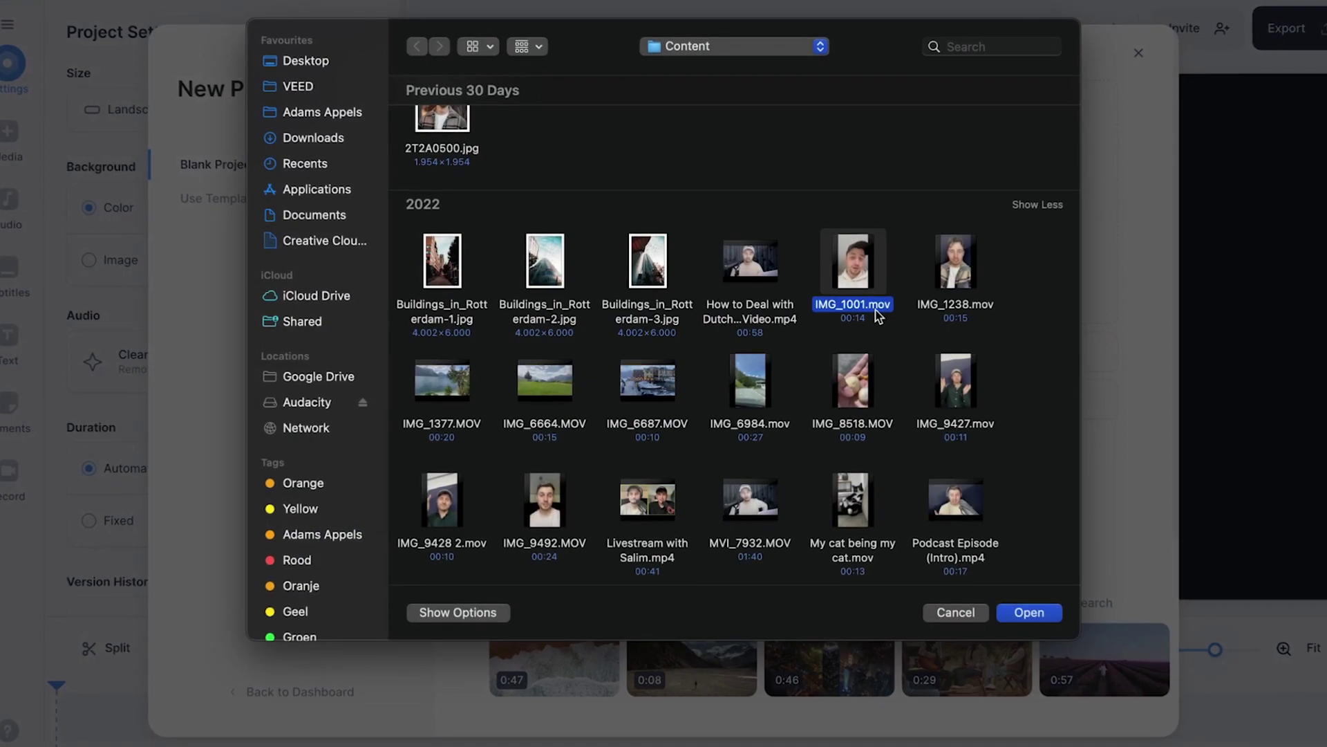
left_click(1028, 612)
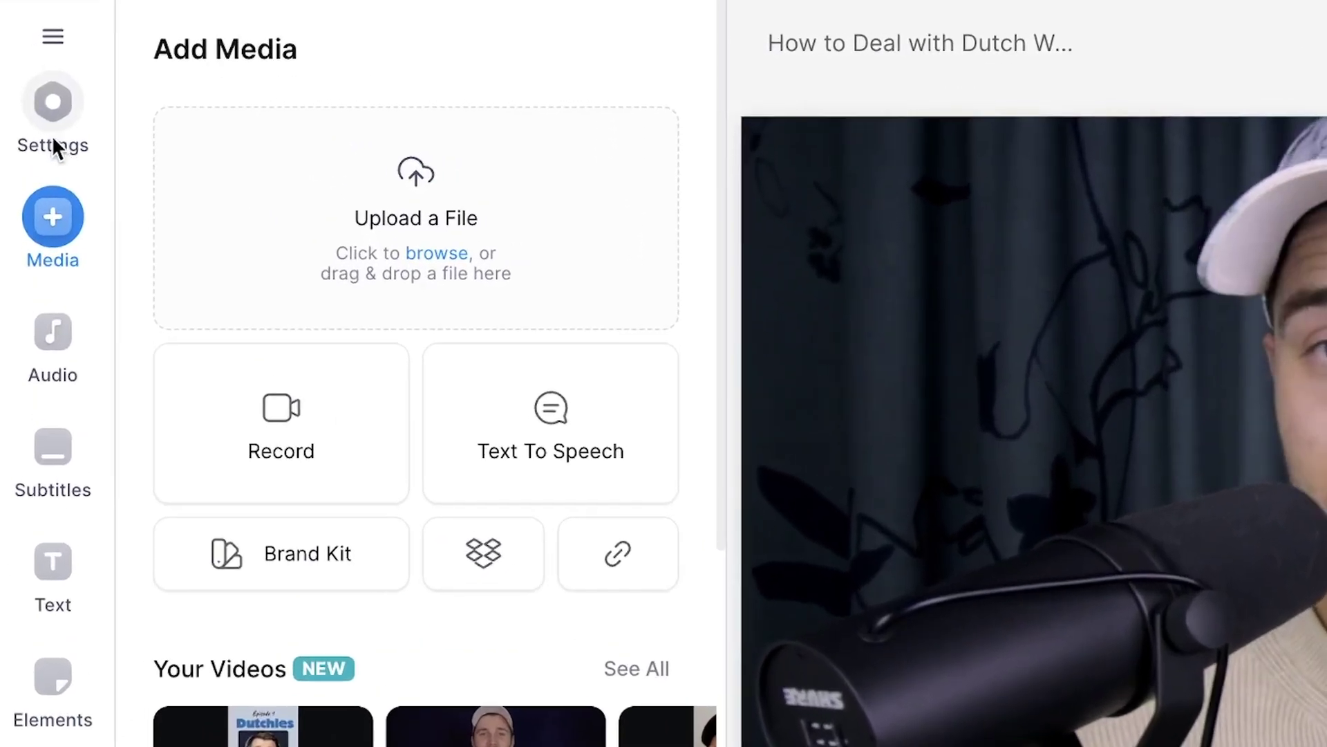
Resize the canvas to YouTube Short (9:16) and widen the video to fill the frame
left_click(33, 88)
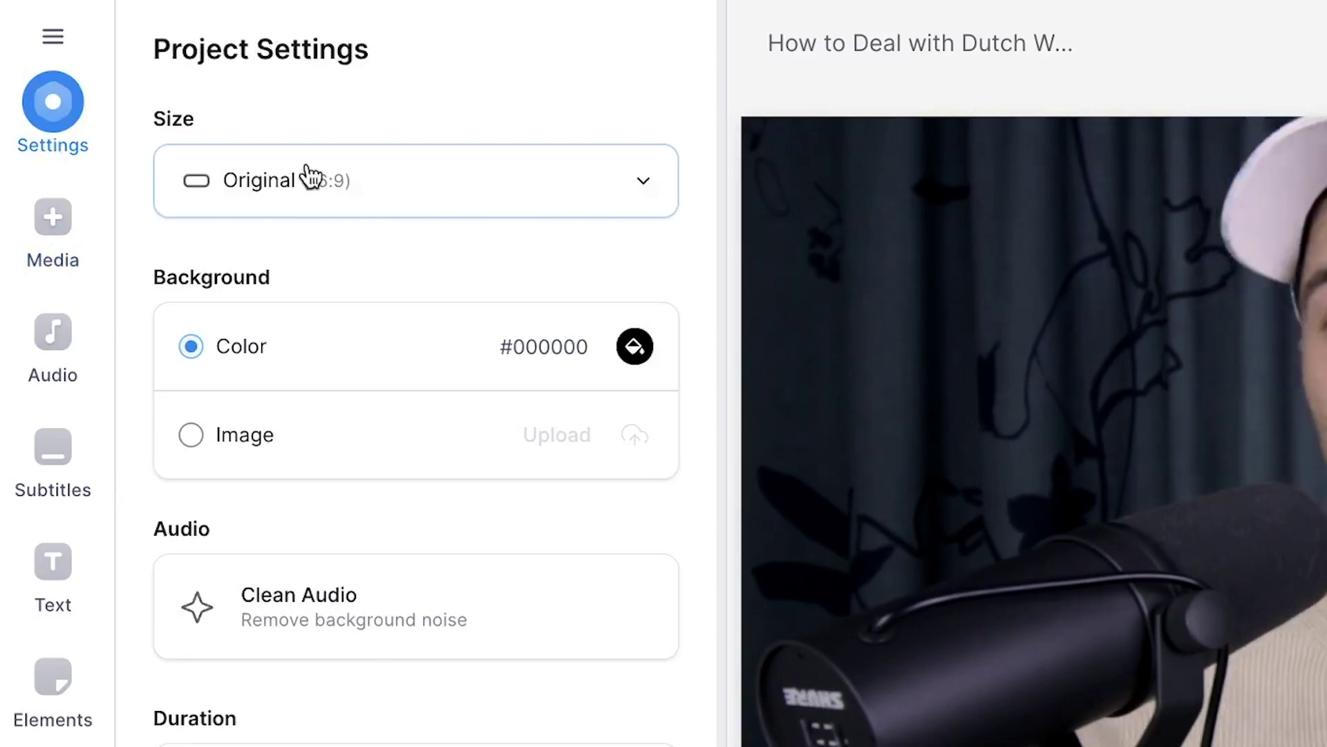
left_click(385, 197)
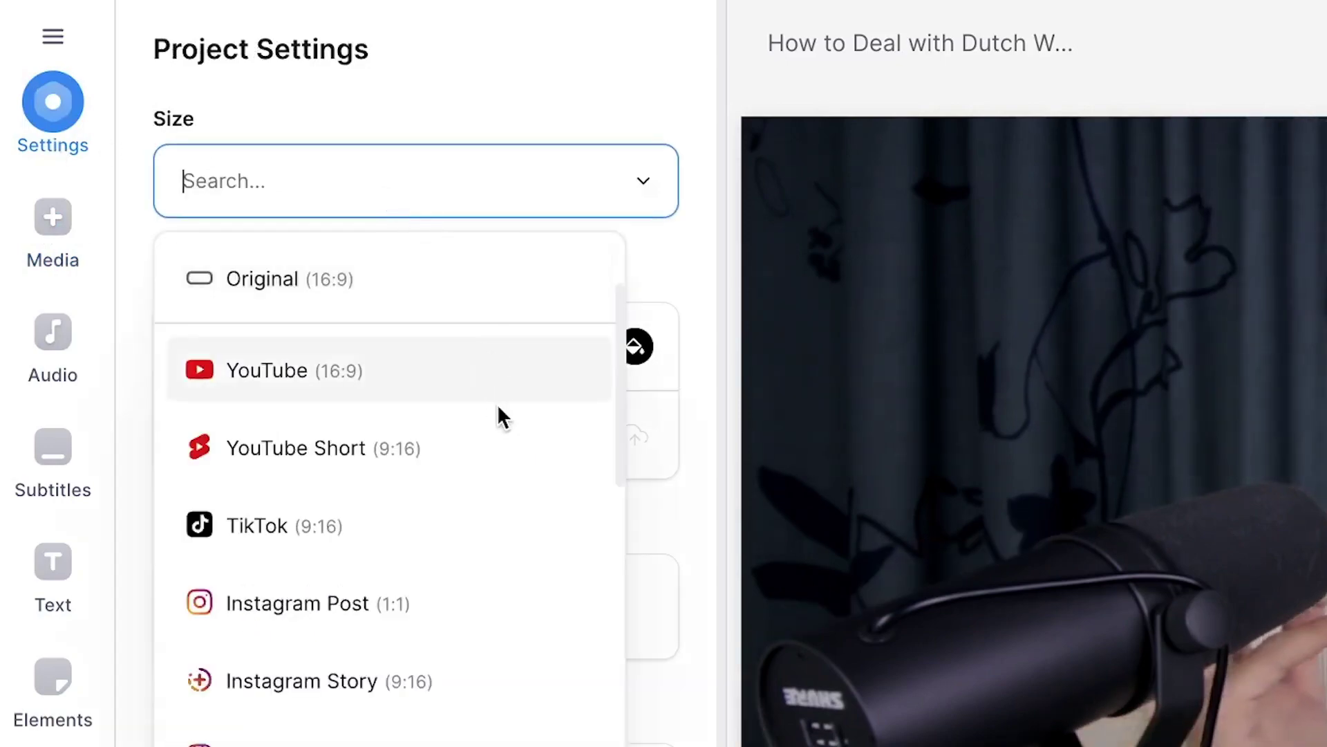
scroll(498, 418, "down", 5)
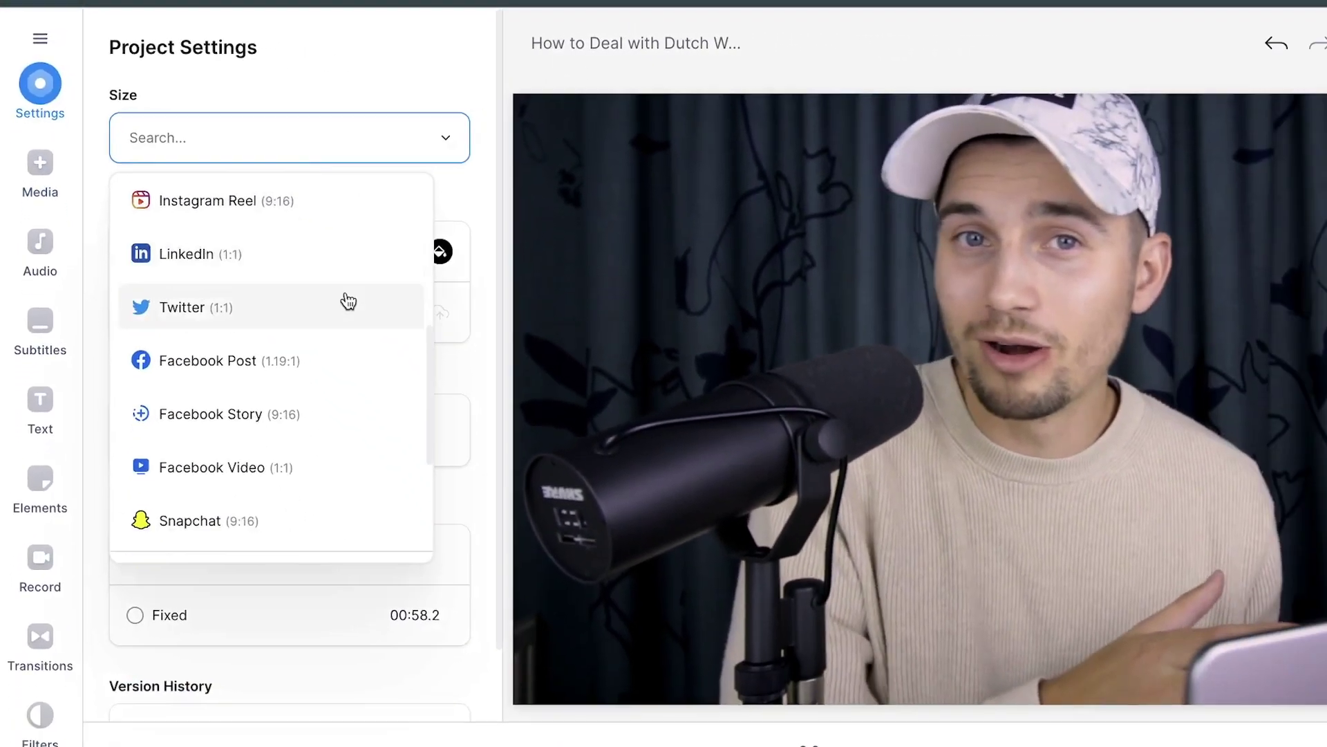
scroll(348, 302, "up", 5)
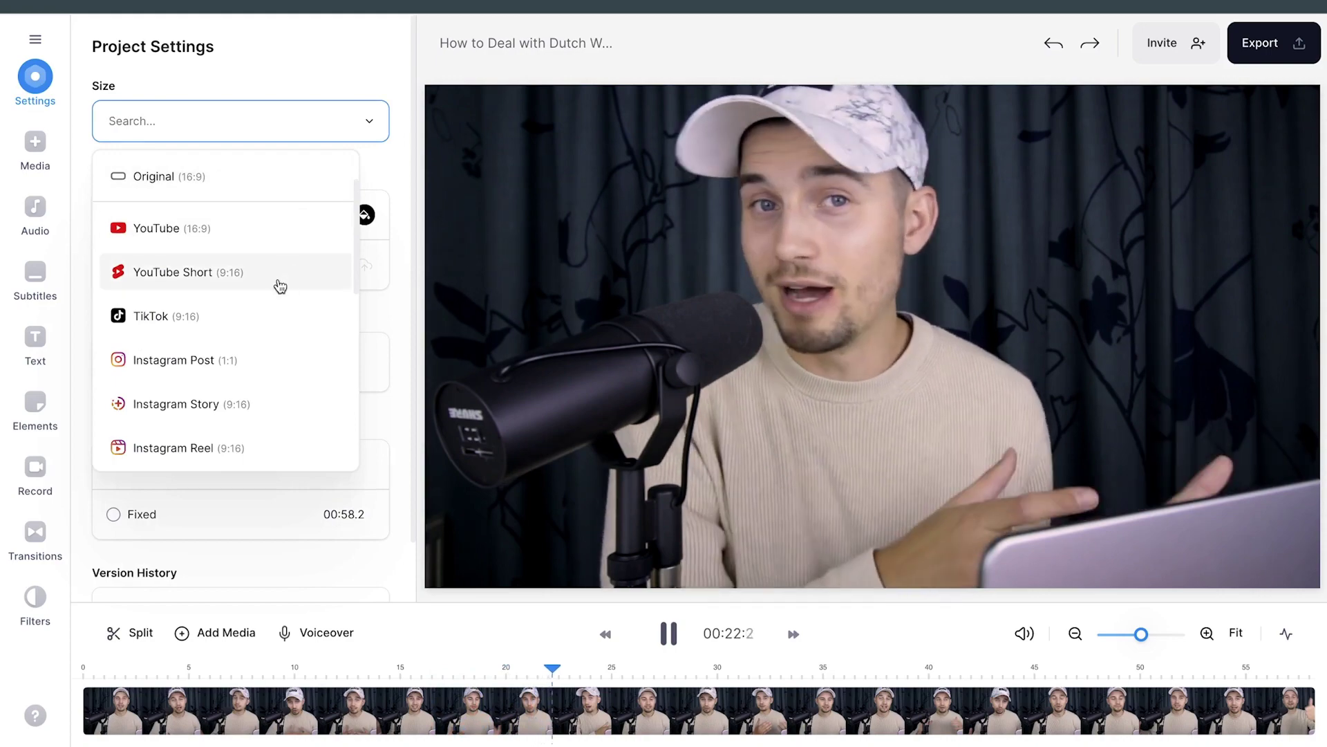
left_click(280, 286)
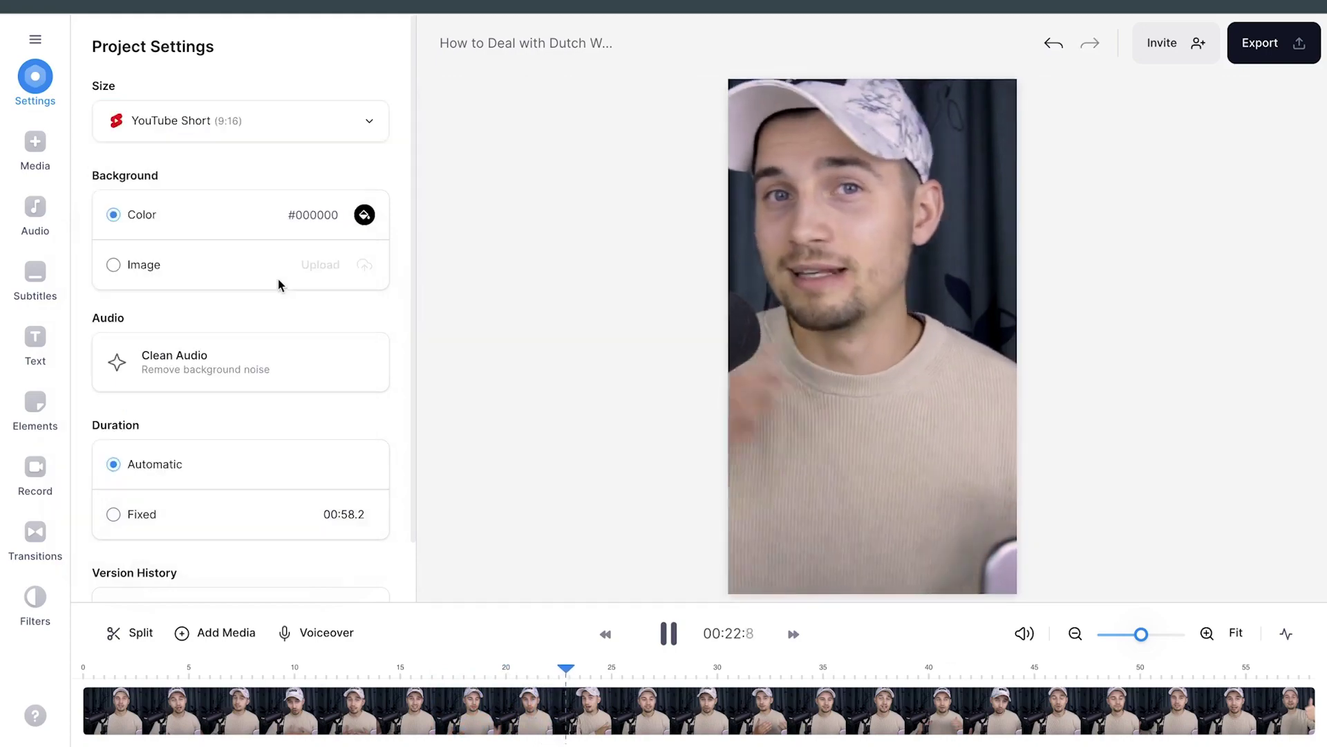
left_click(939, 297)
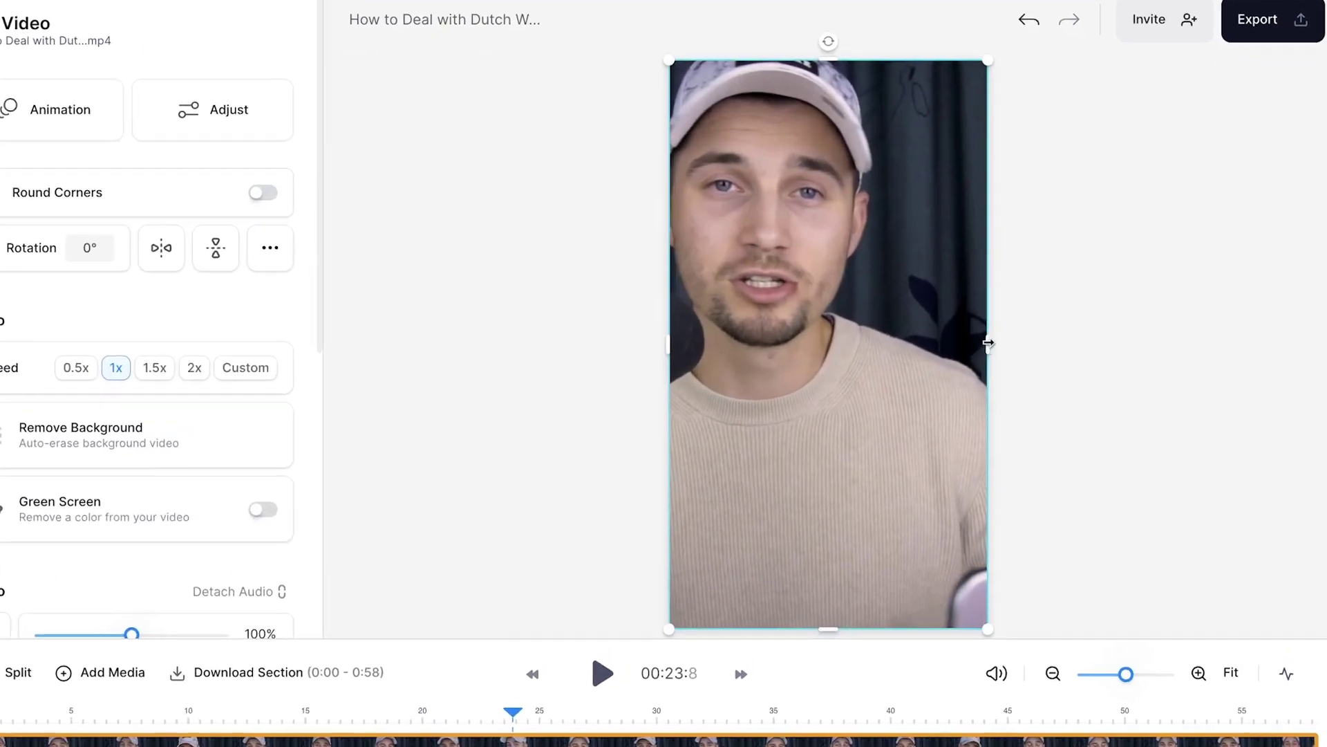
left_click_drag(1016, 339, 1064, 353)
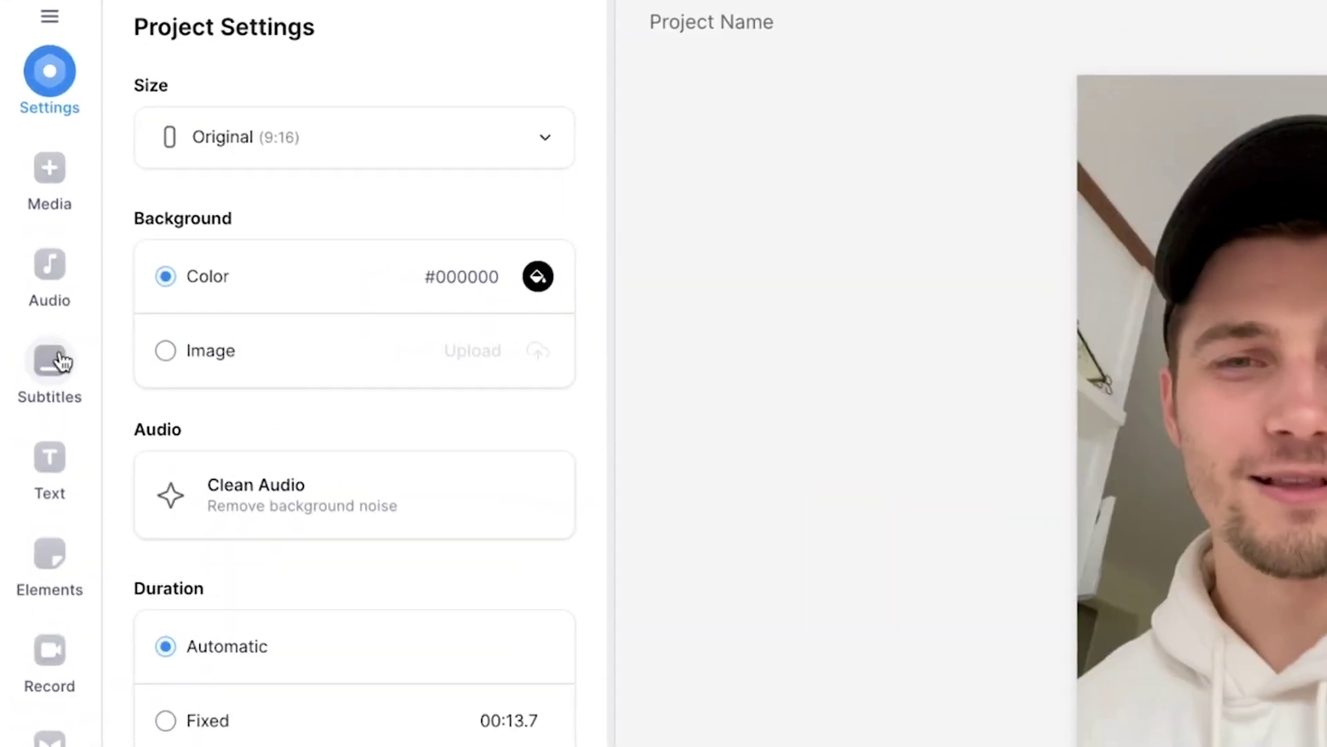
Auto-generate subtitles with English selected as the spoken language
left_click(61, 359)
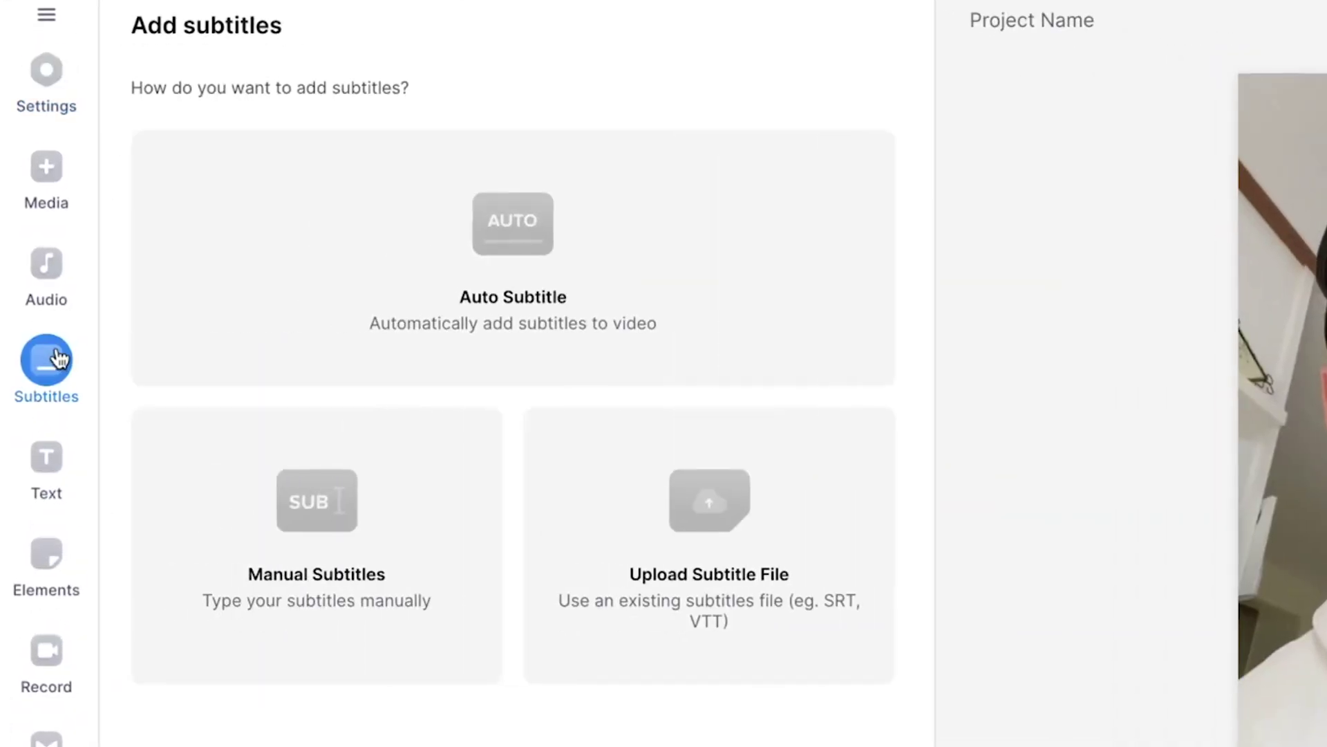
left_click(381, 231)
left_click(521, 166)
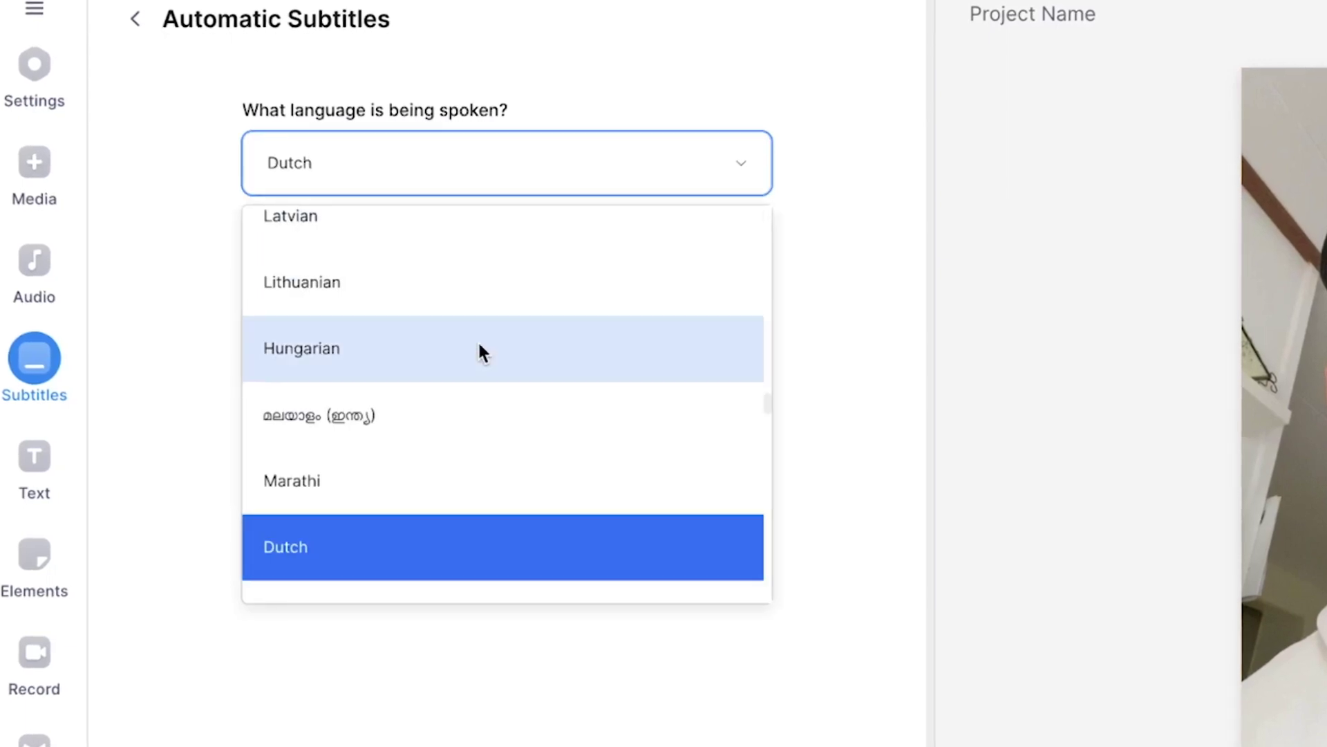
scroll(481, 351, "down", 5)
scroll(477, 349, "up", 4)
type("eng")
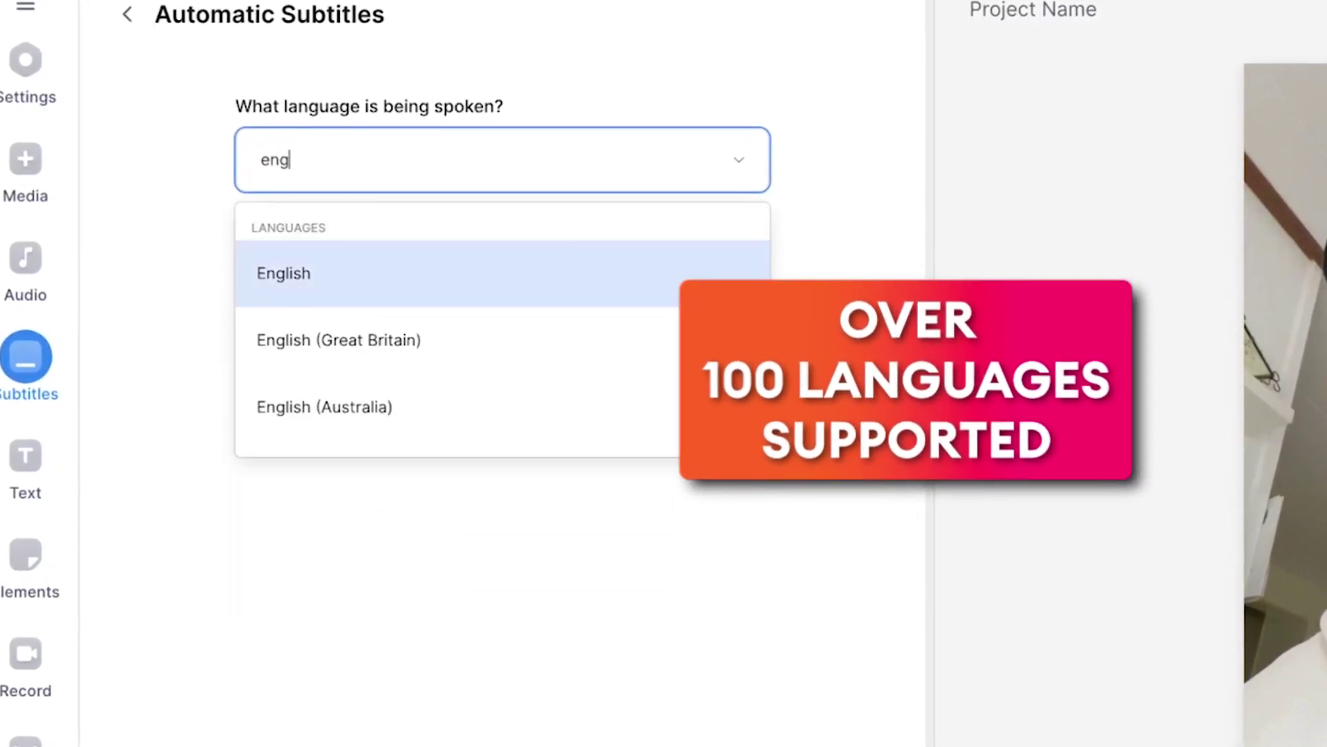
left_click(404, 276)
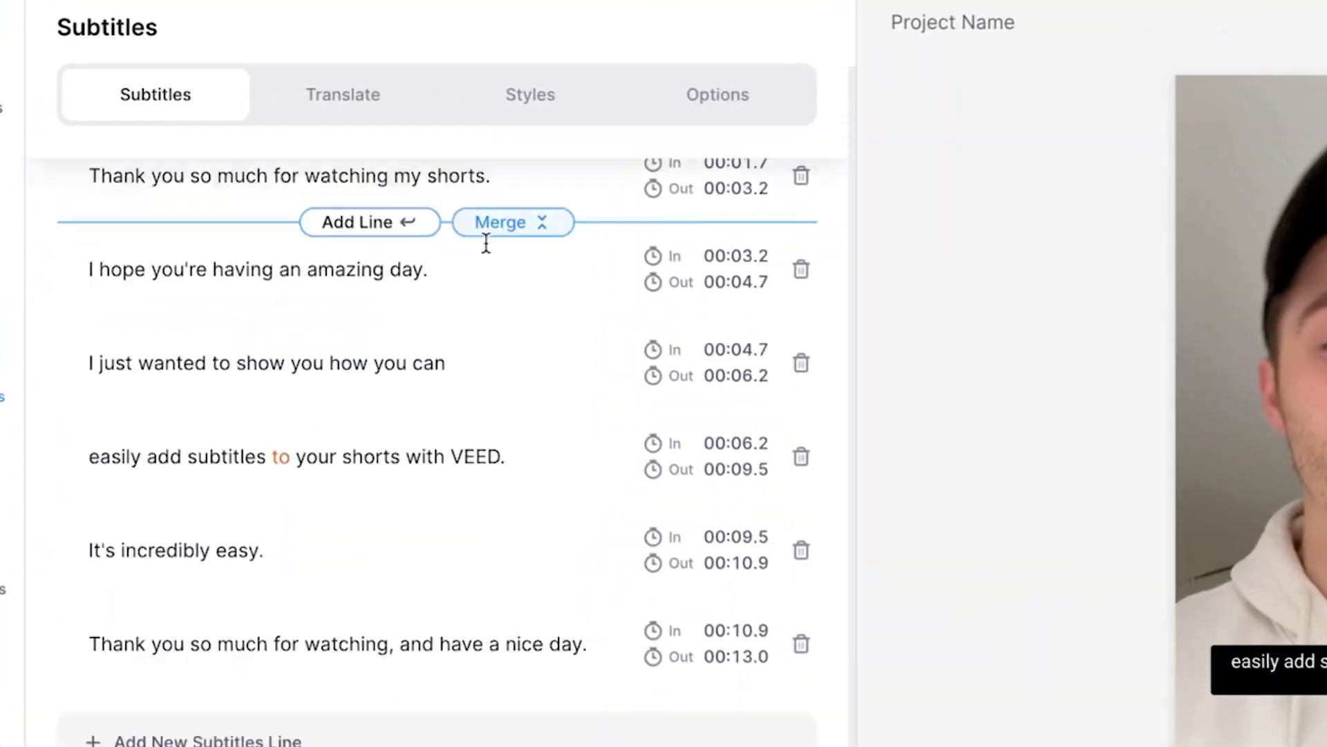
Correct the first subtitle line's text, typing 'This is c'
scroll(486, 242, "up", 2)
left_click(124, 194)
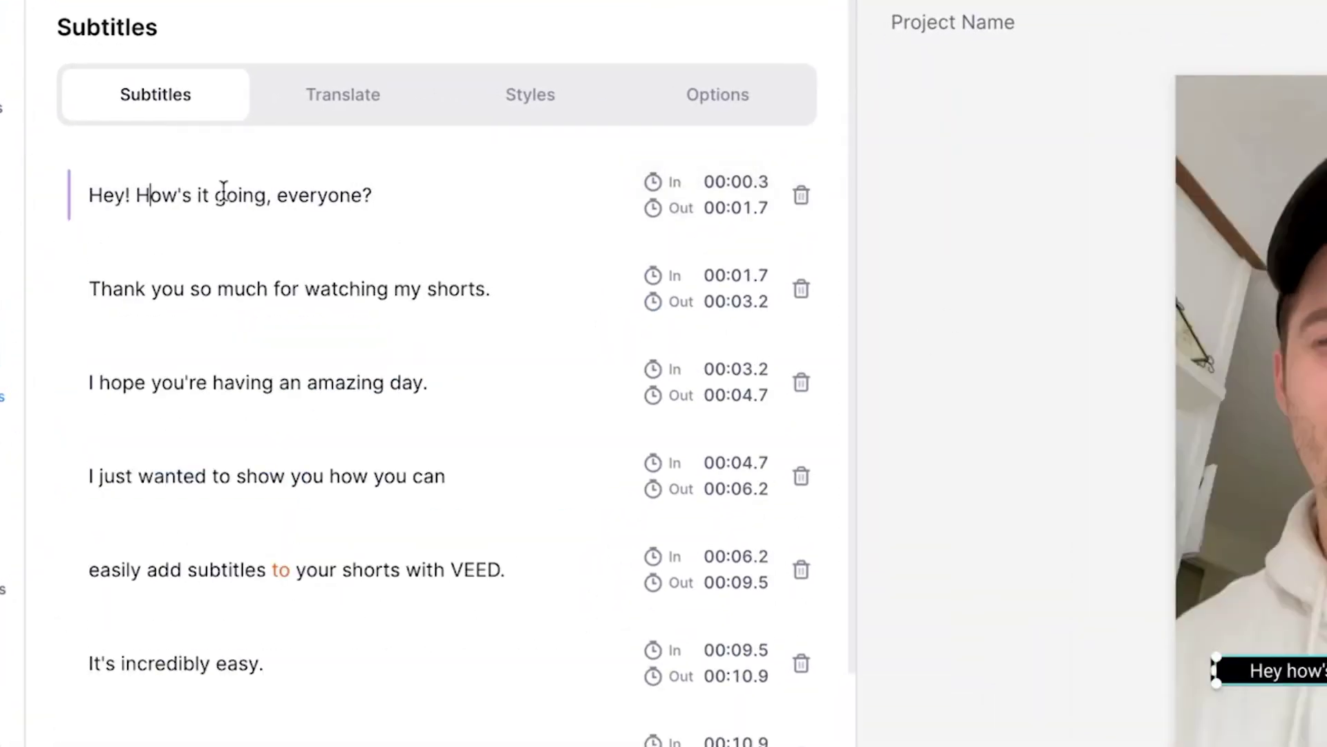
type("This is c")
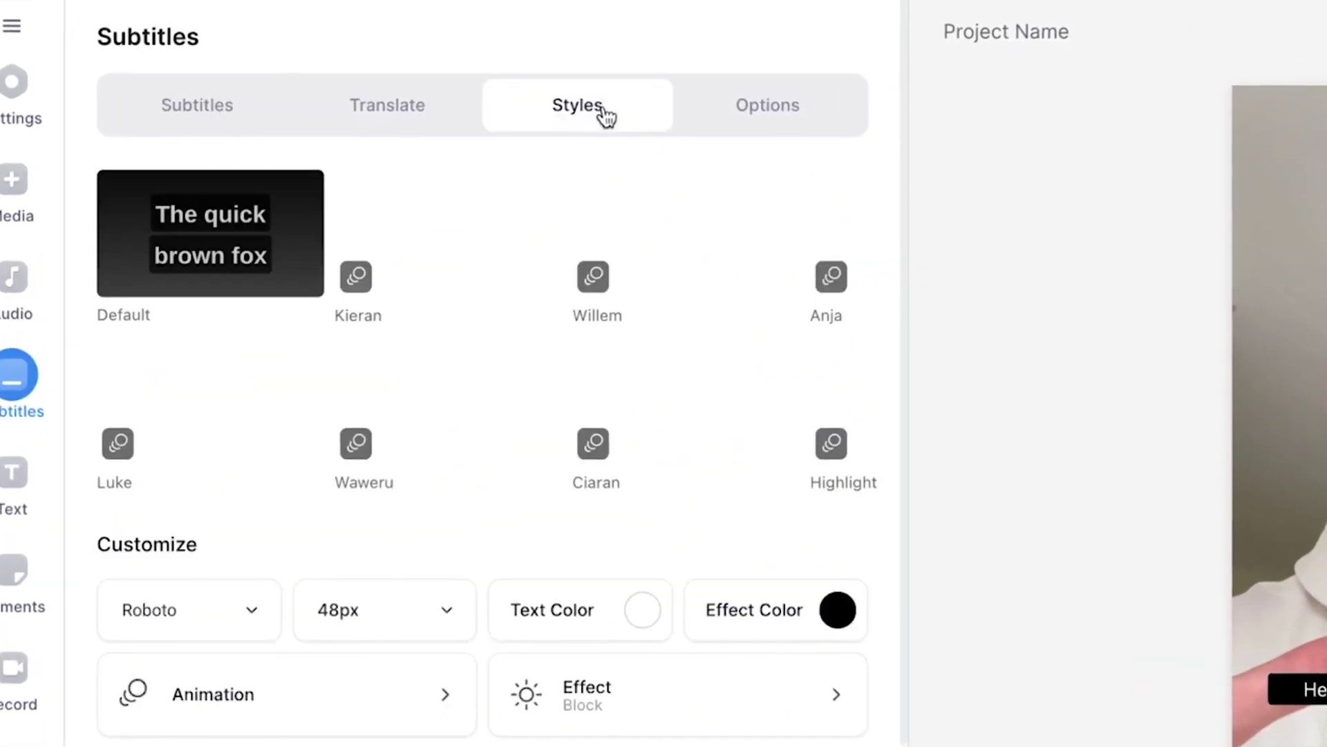
Bring up the subtitle font size choices in the Customize styles panel
scroll(641, 261, "right", 2)
scroll(640, 260, "left", 2)
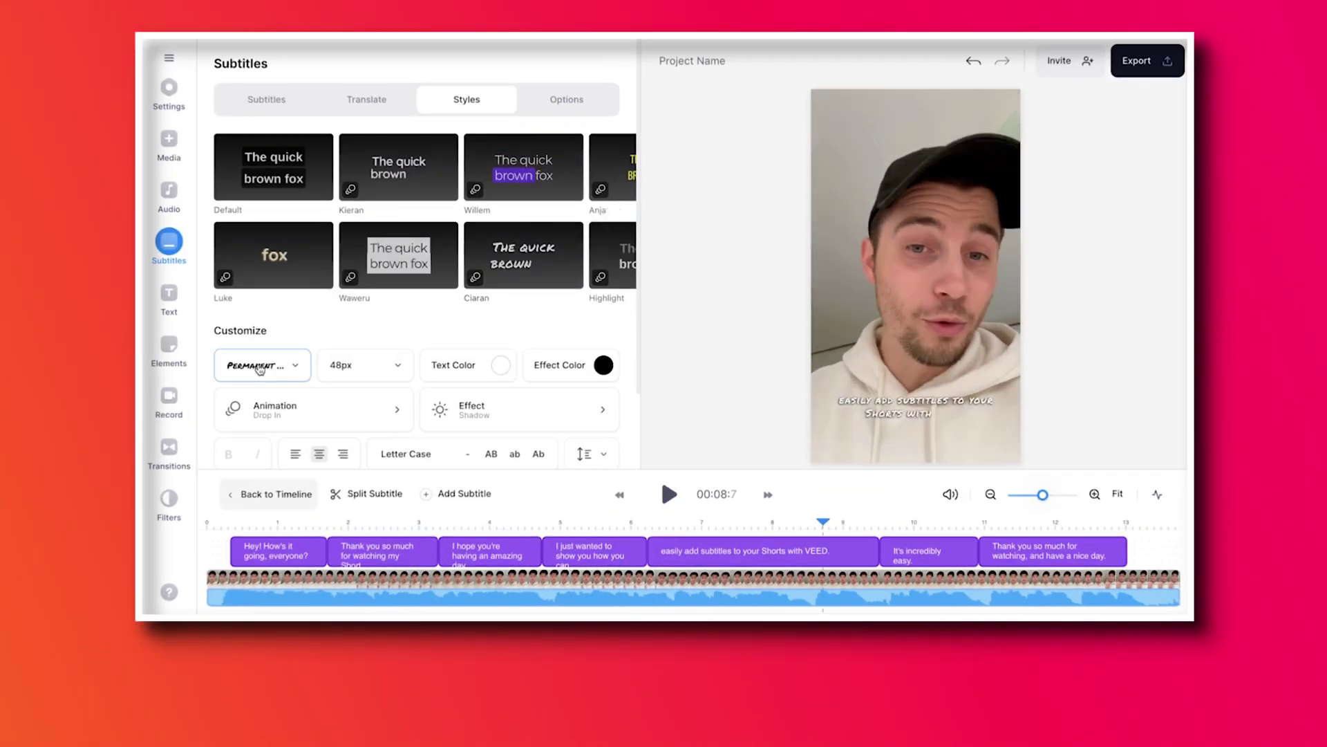
left_click(371, 364)
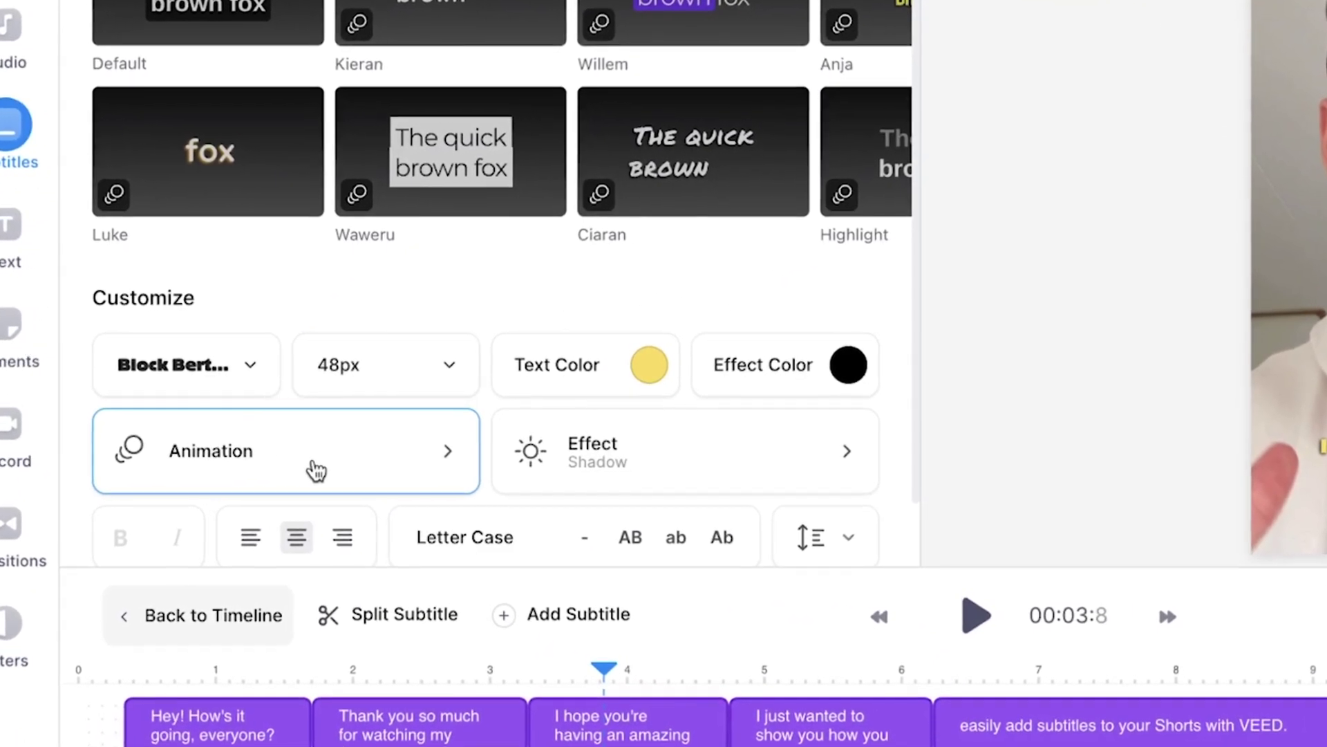
Show the subtitle animation presets
left_click(311, 472)
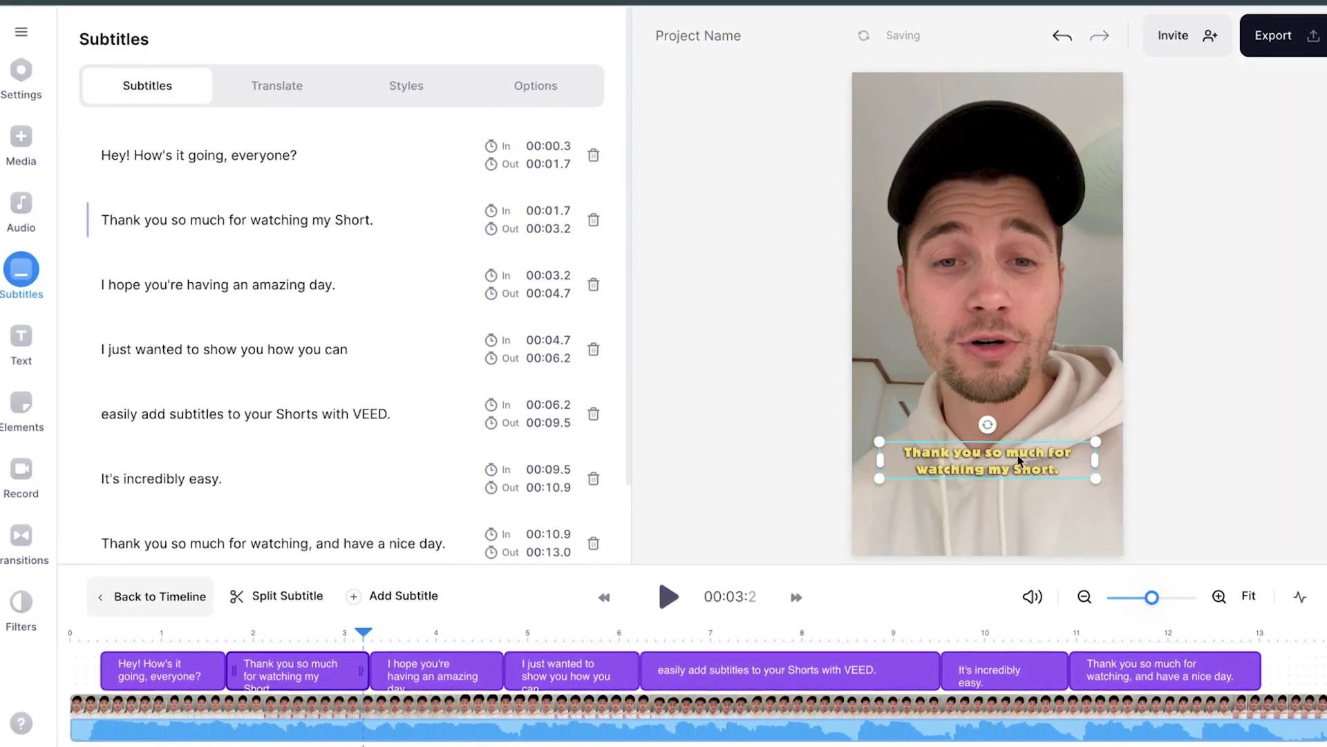
Play the clip and nudge the caption box to the video's centre
key("space")
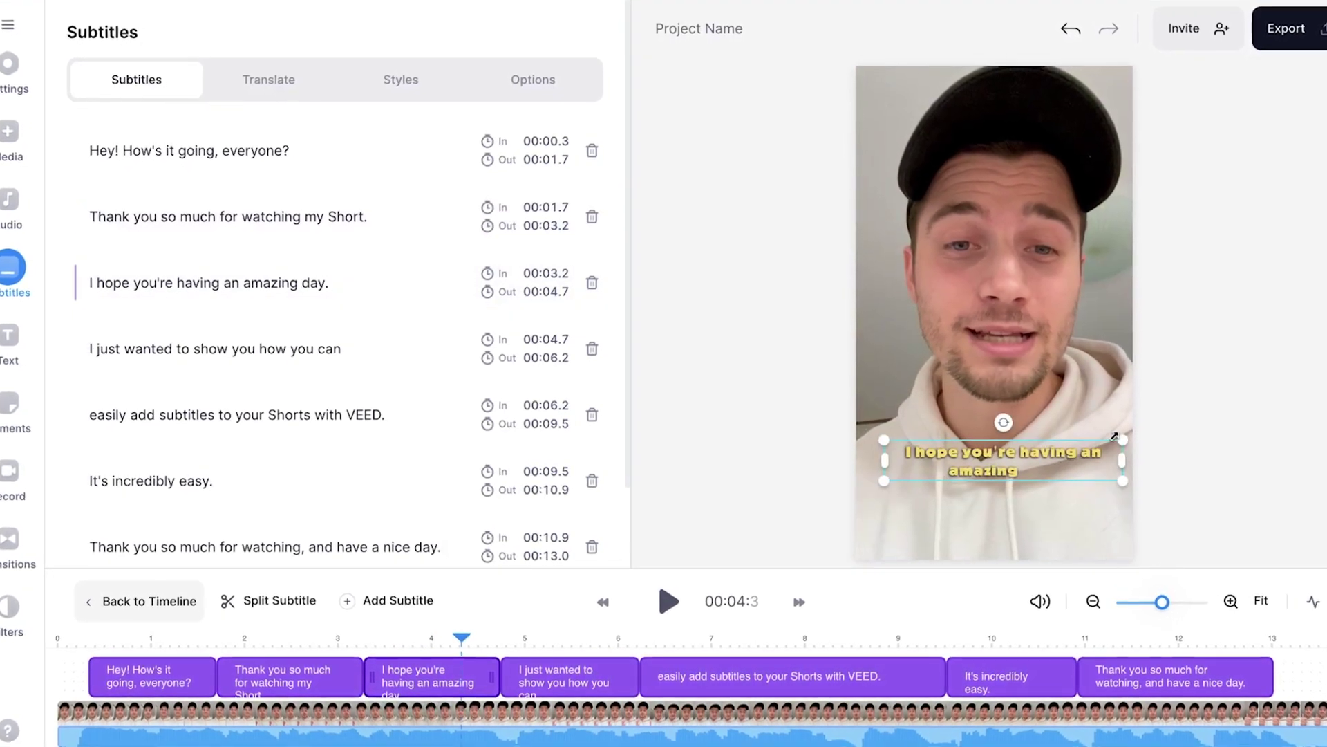
left_click_drag(1090, 450, 1074, 452)
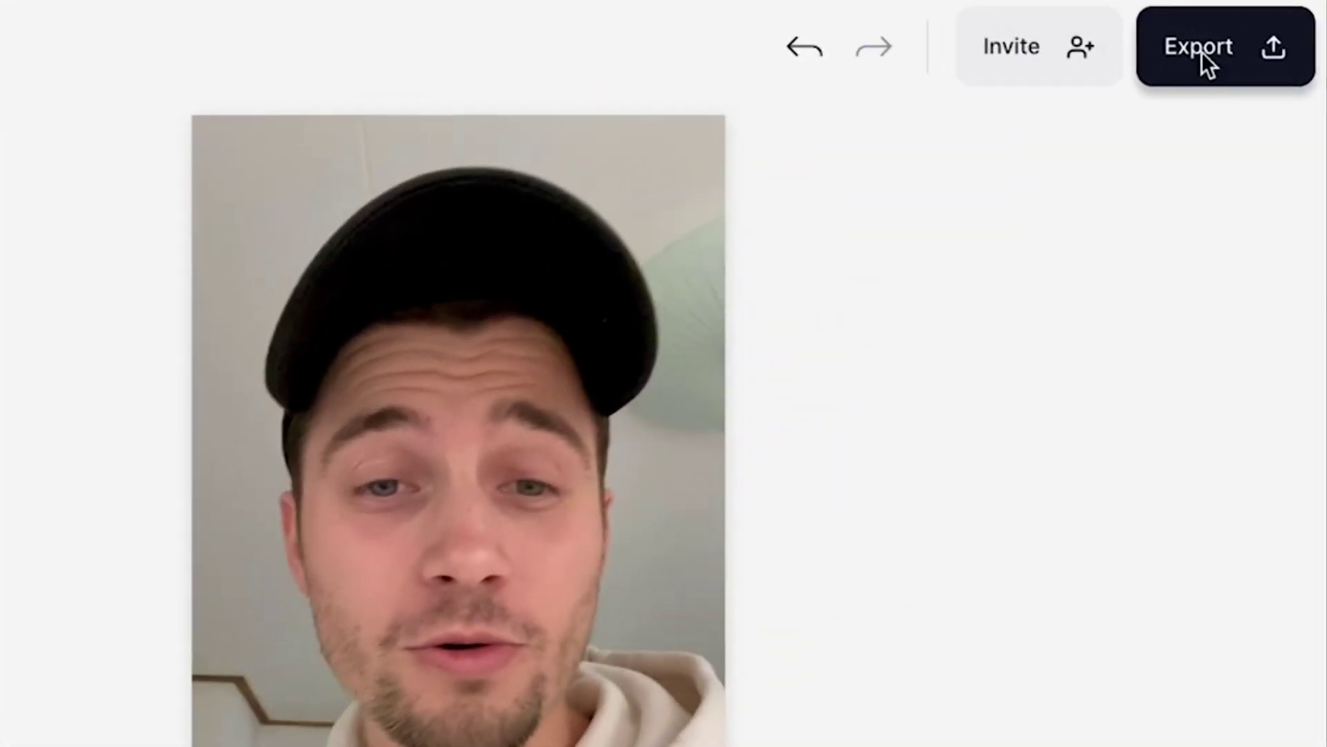
Export the video in HD quality with subtitles burned in
left_click(1260, 43)
left_click(891, 259)
scroll(934, 379, "down", 2)
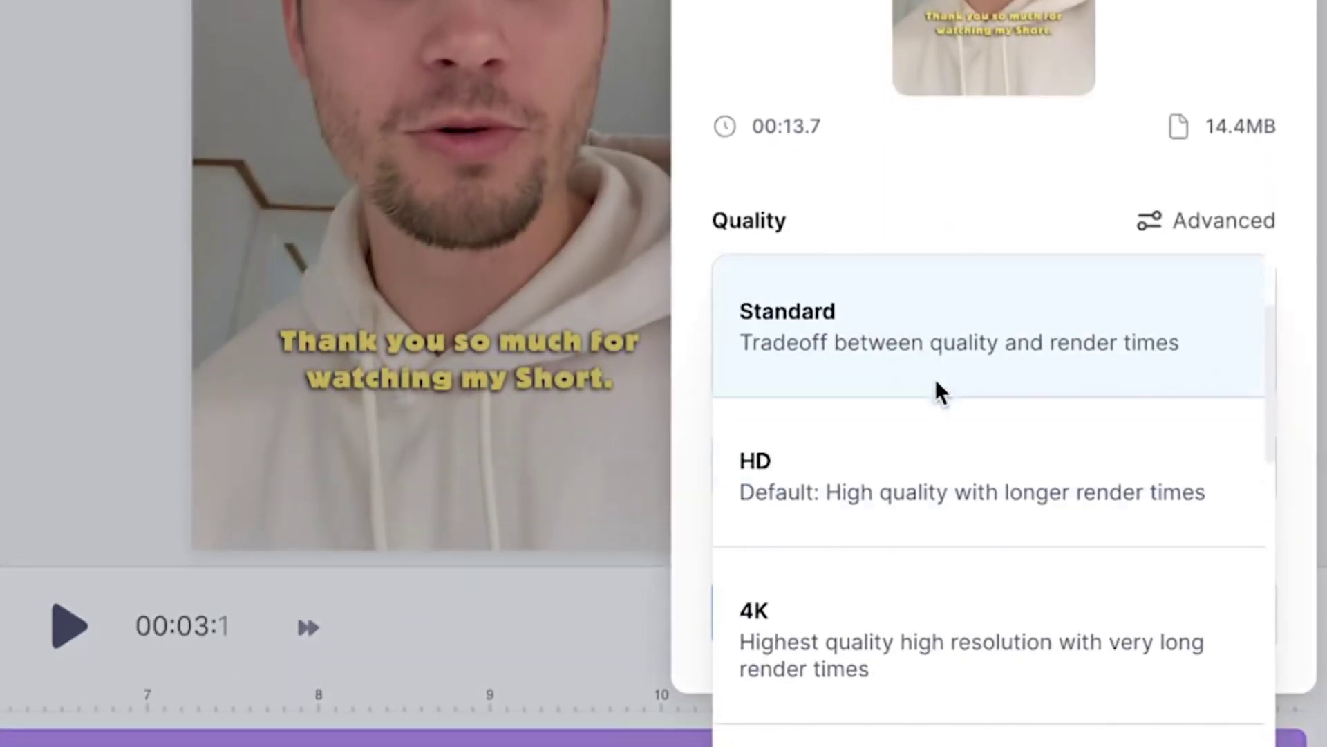
left_click(851, 464)
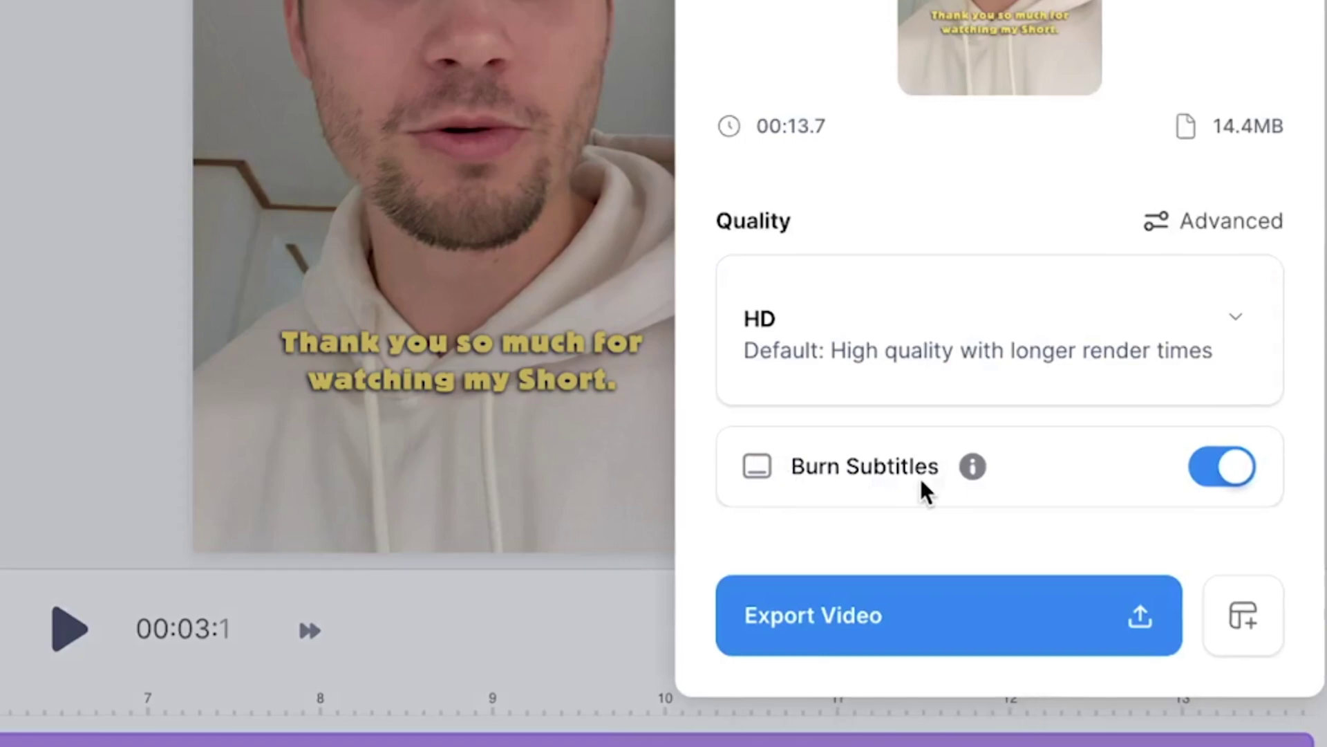
left_click(896, 608)
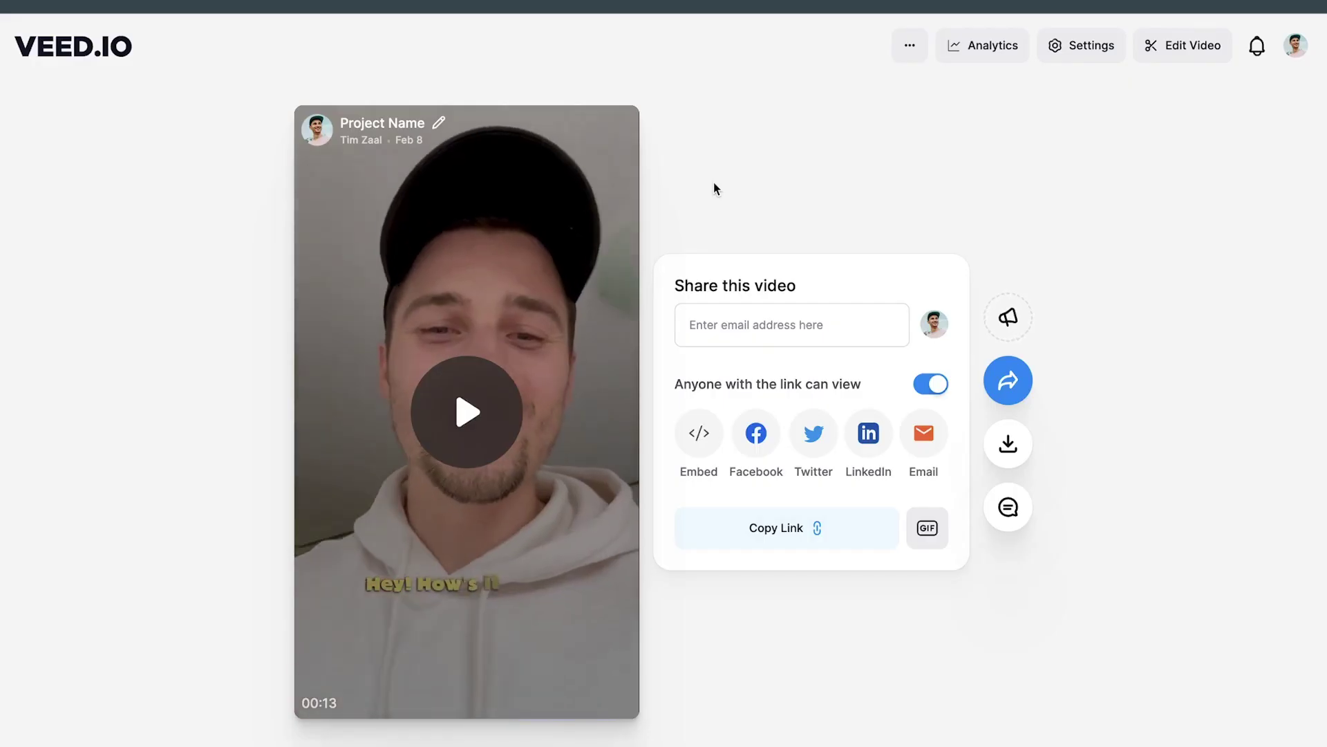
Play the exported video and show its MP4, MP3 and GIF download formats
left_click(542, 305)
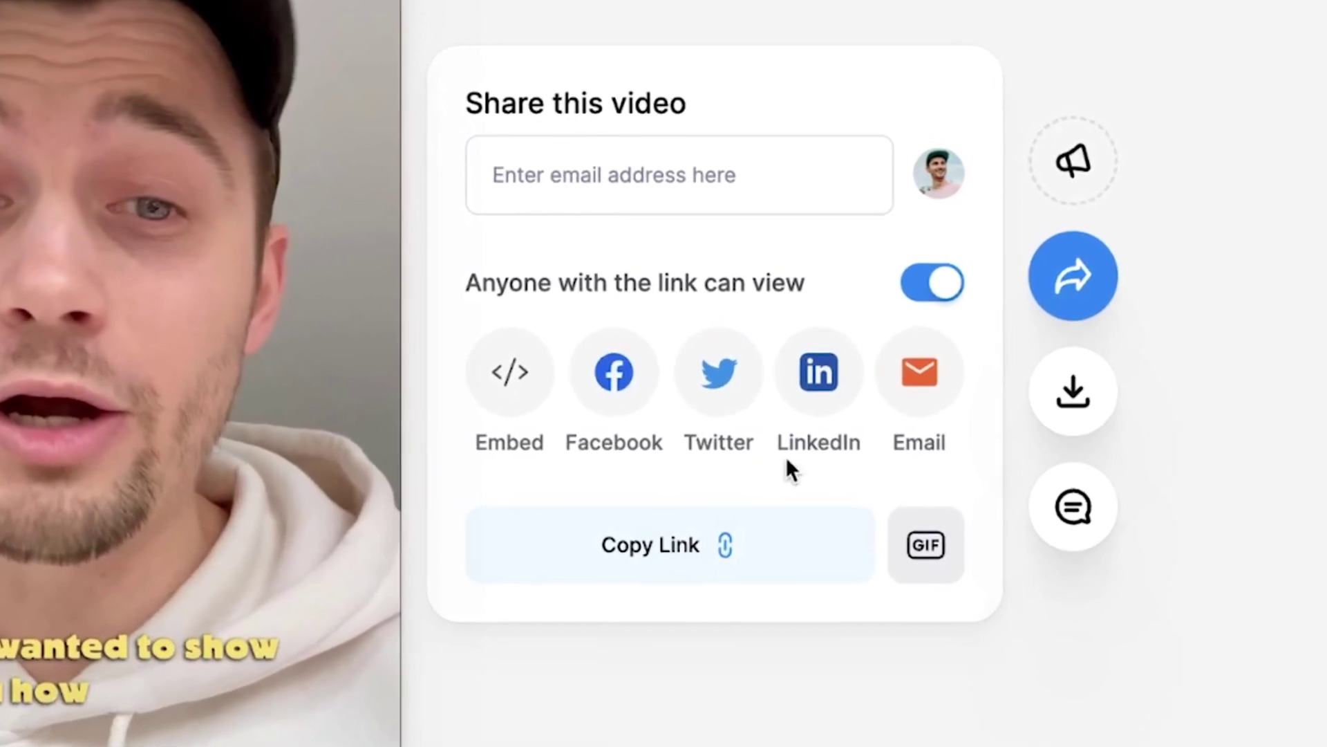
left_click(1079, 415)
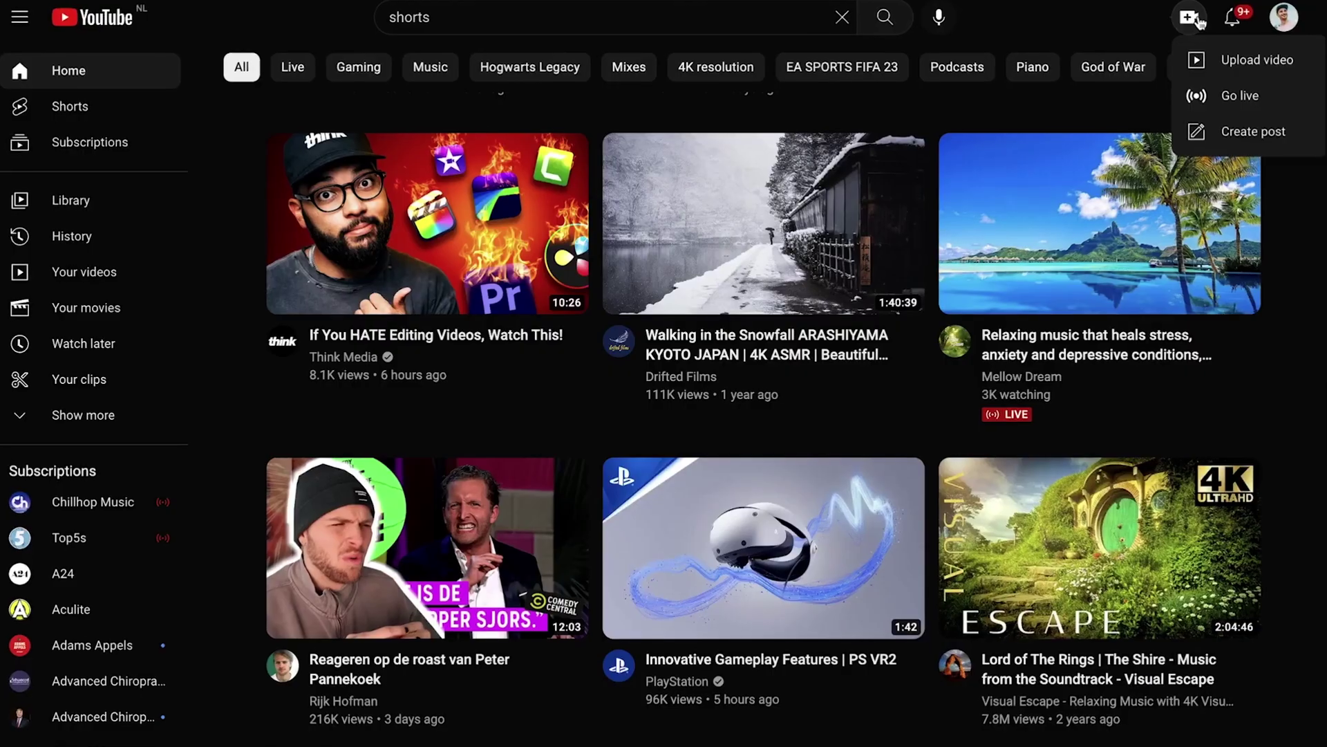
Upload the 'My YT Short with animated subtitles' MP4 from the Short folder to YouTube Studio
left_click(1248, 59)
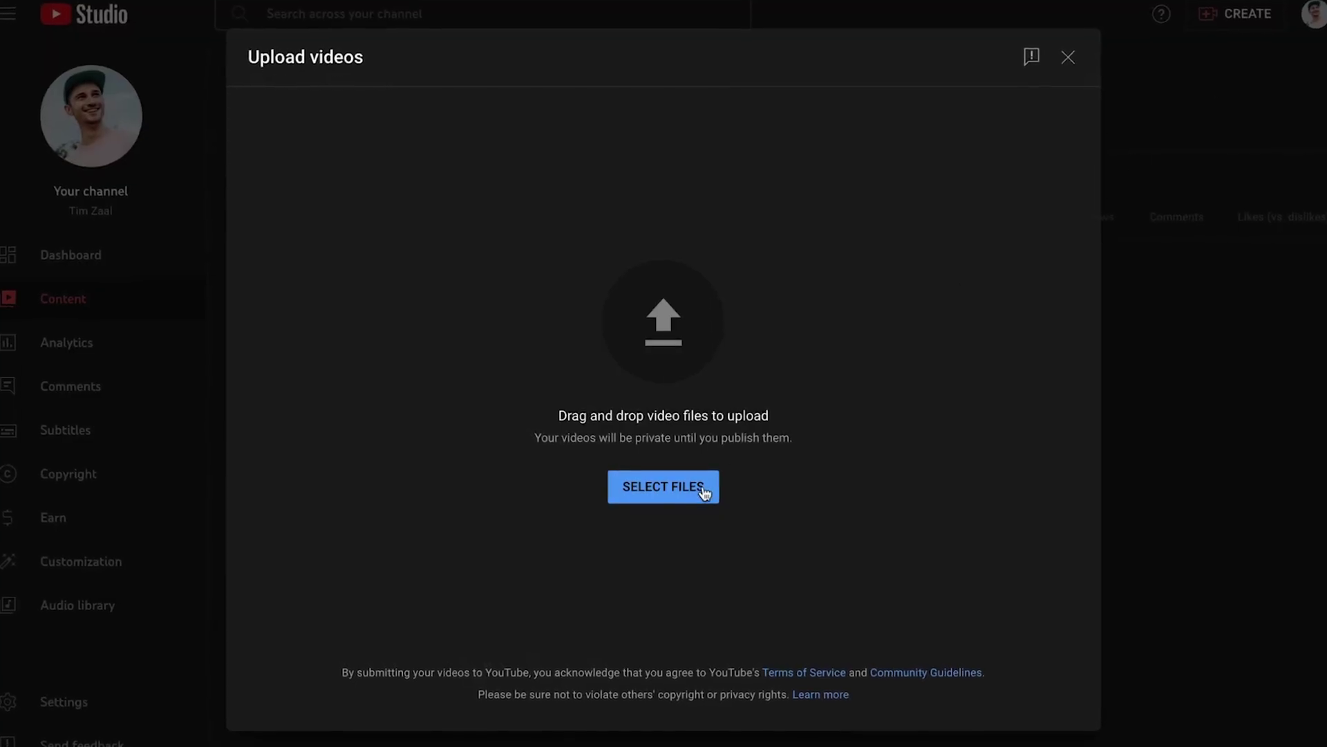
left_click(702, 490)
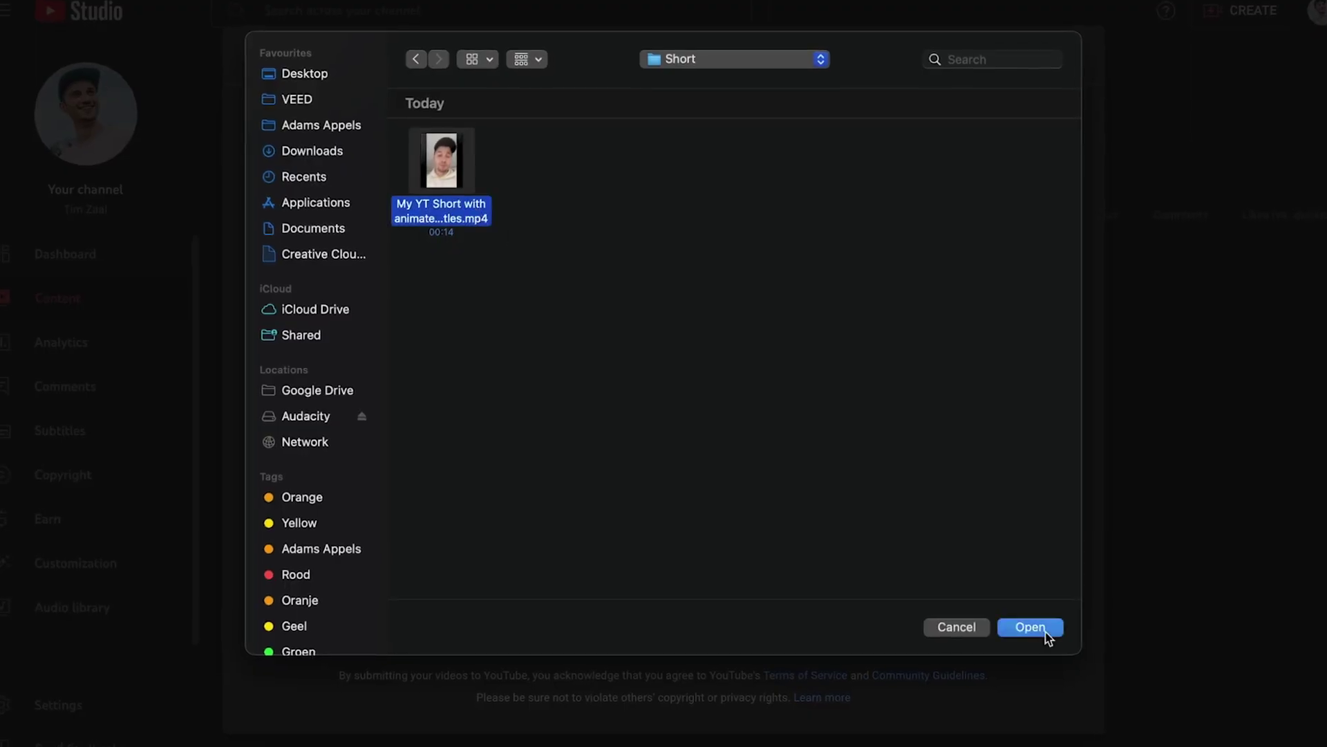
left_click(1046, 632)
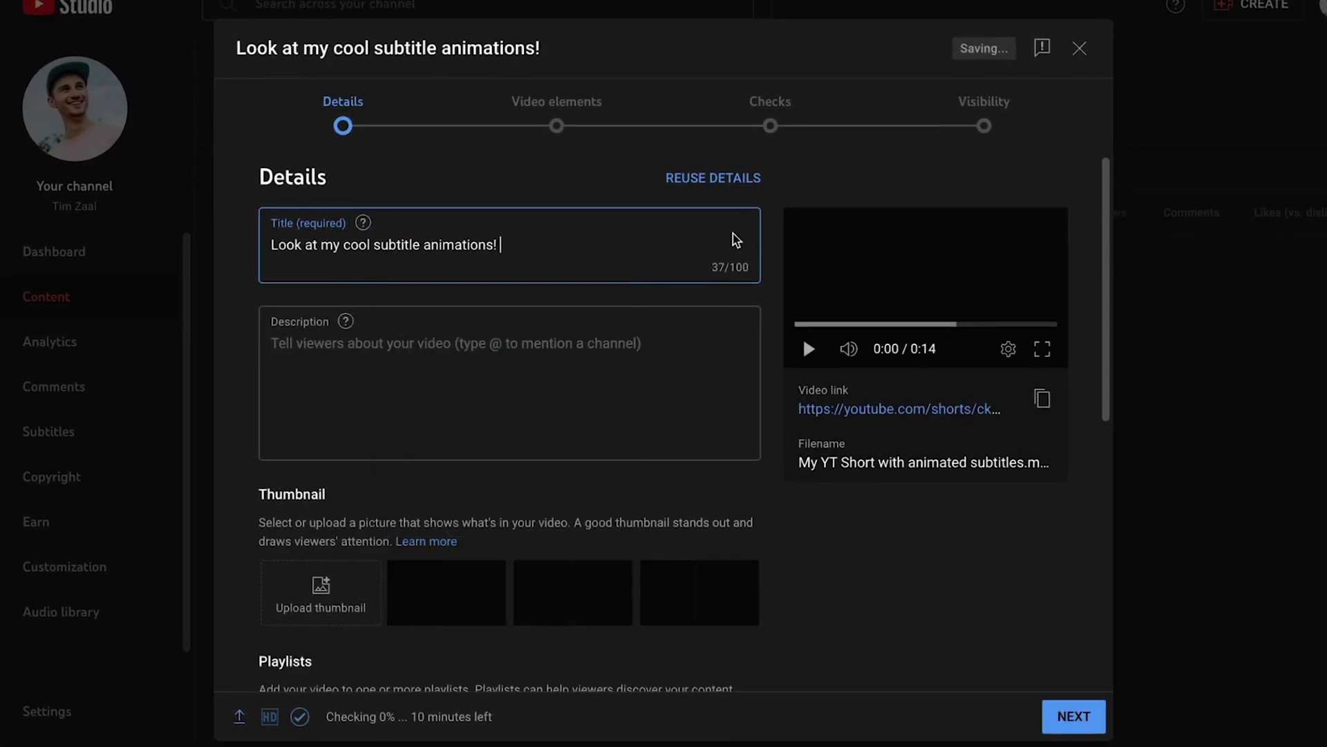